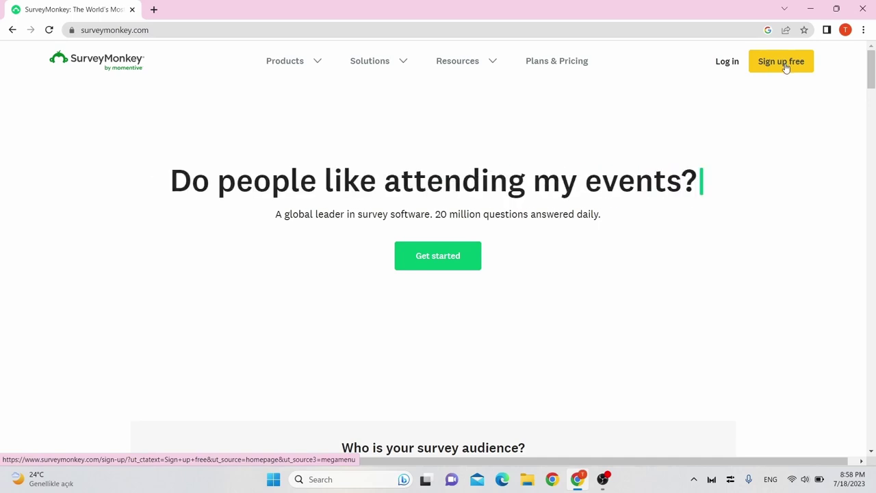
- Log in to the account and start creating a new survey from a template
click(729, 64)
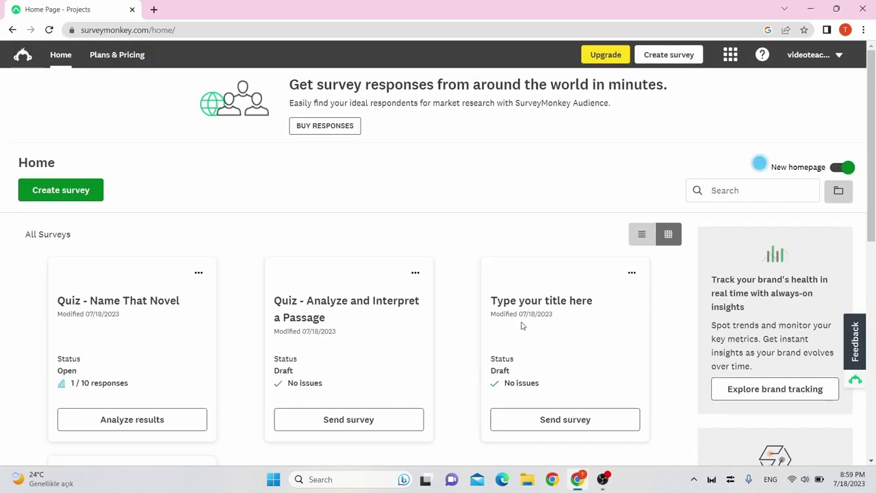
click(58, 196)
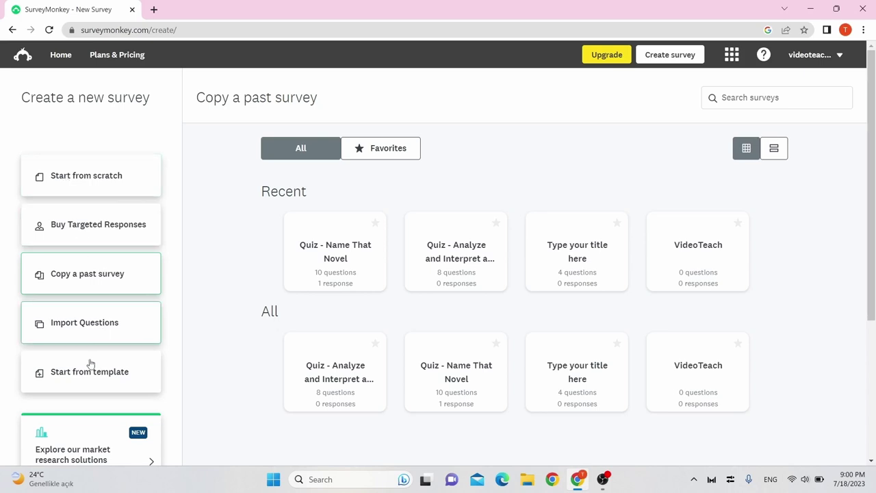
click(75, 375)
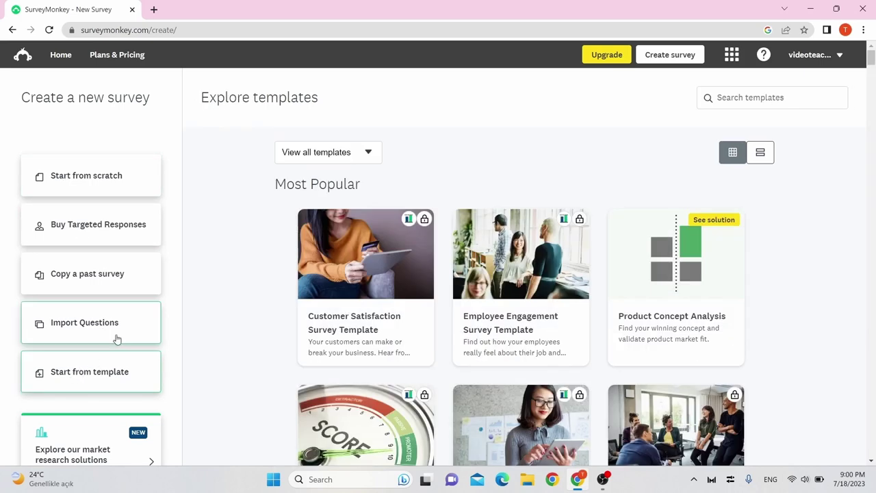
- Filter the survey templates to the Education category and expand the list to show the rest of its templates
click(370, 159)
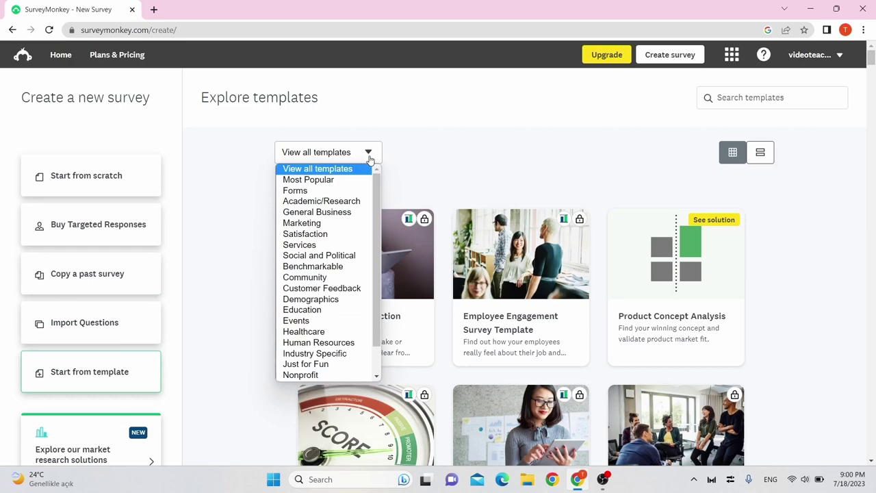
click(322, 309)
scroll(322, 312, down, 1)
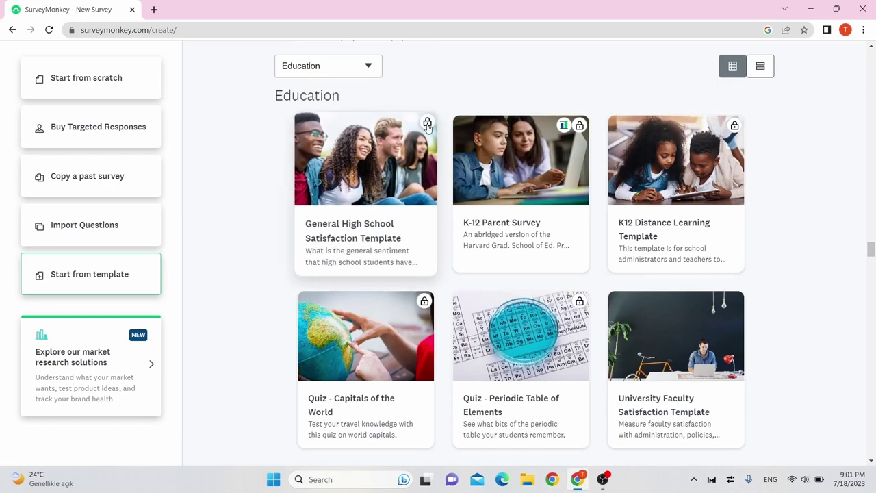
scroll(427, 206, down, 5)
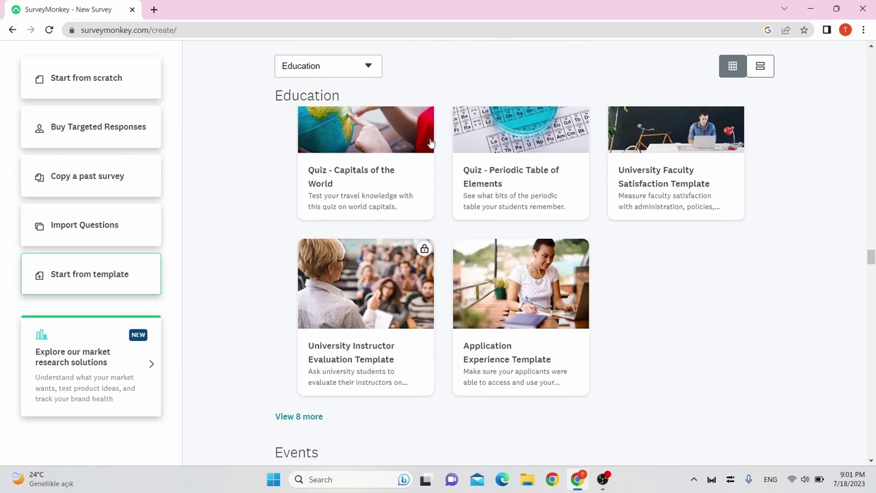
click(297, 415)
scroll(426, 325, down, 5)
scroll(397, 318, down, 5)
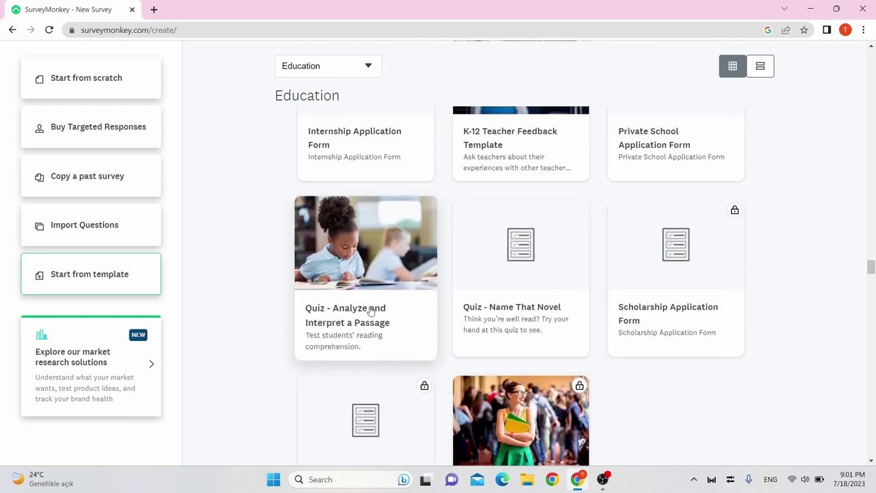
- Preview the "Quiz - Analyze and Interpret a Passage" template and use it for the new survey
click(371, 311)
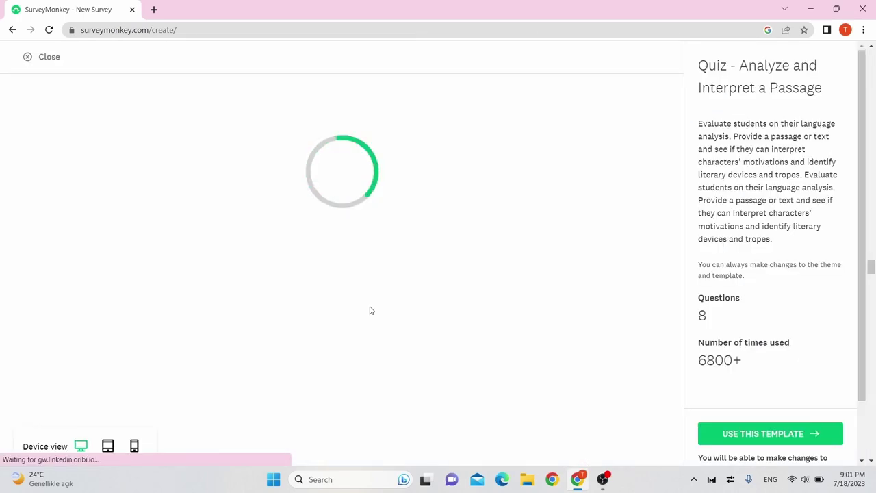
scroll(371, 311, down, 3)
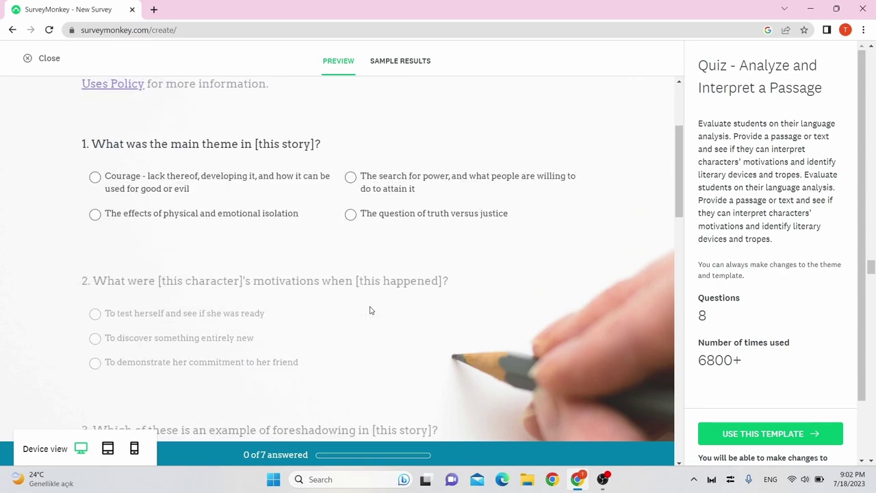
click(748, 438)
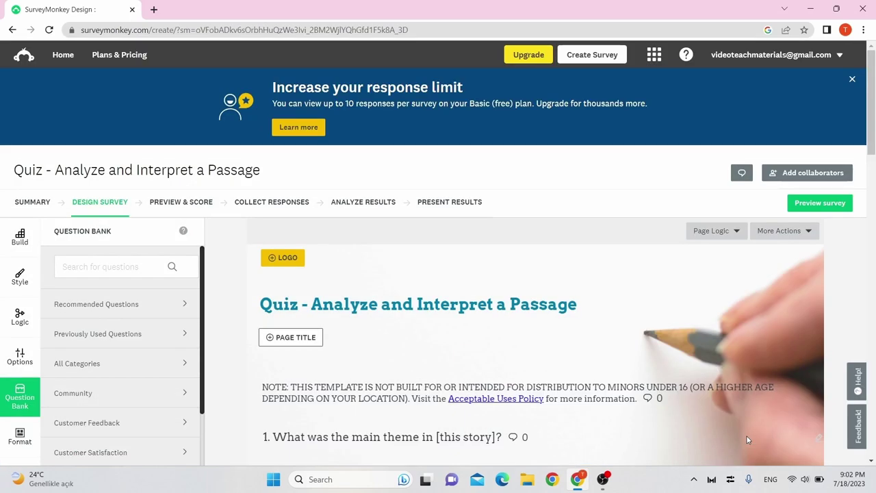
- In question 1, mark "The effects of physical and emotional isolation" as another correct answer worth 1 point and save the question
scroll(747, 436, down, 2)
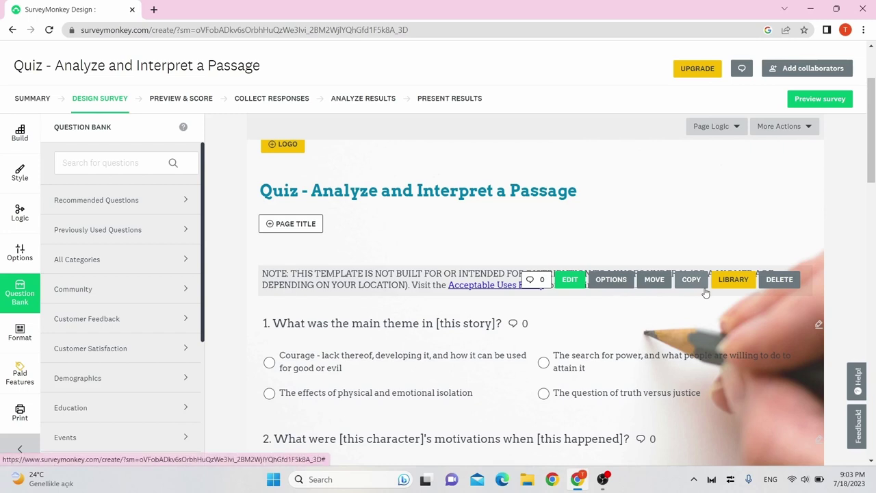
click(533, 329)
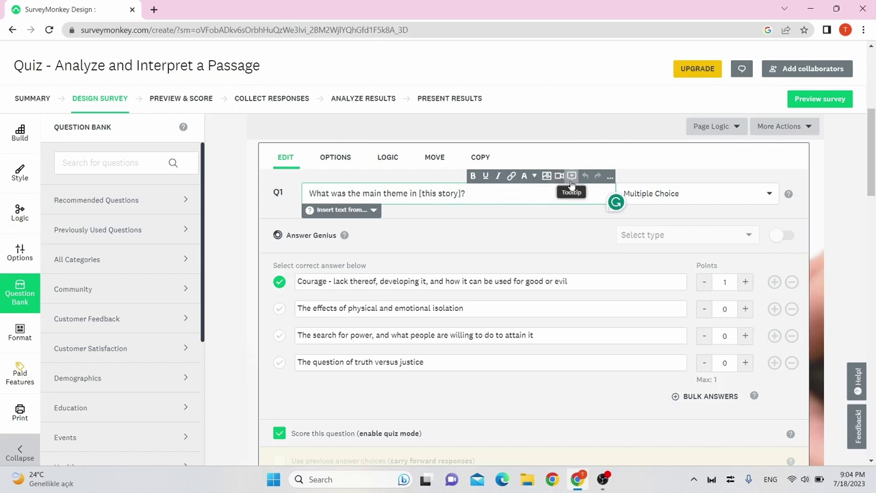
click(576, 280)
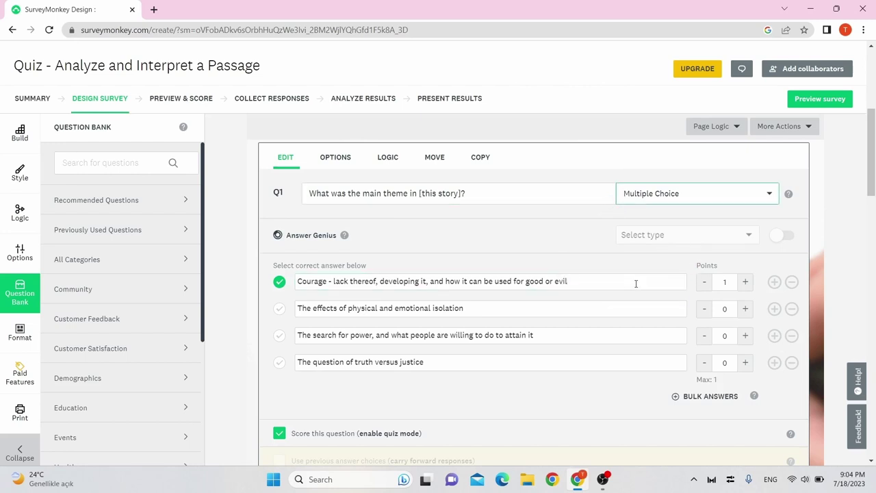
click(768, 195)
click(279, 309)
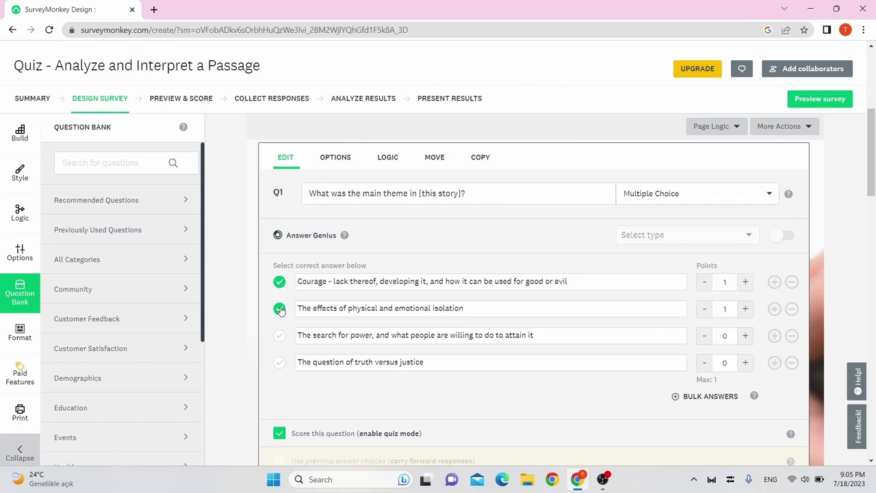
click(280, 310)
click(280, 310)
click(731, 307)
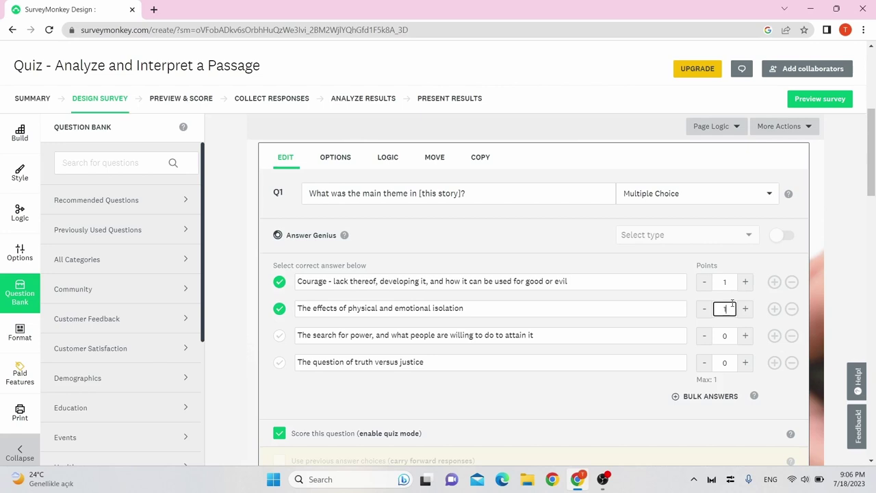
click(327, 159)
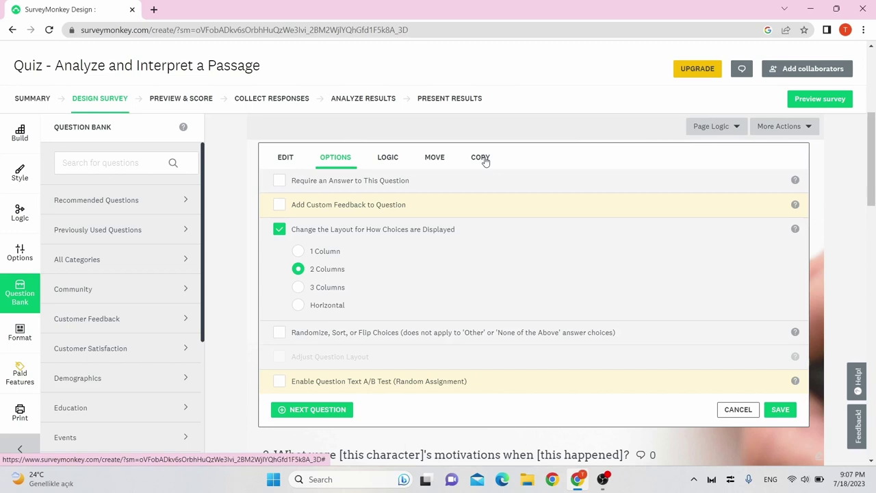
click(781, 410)
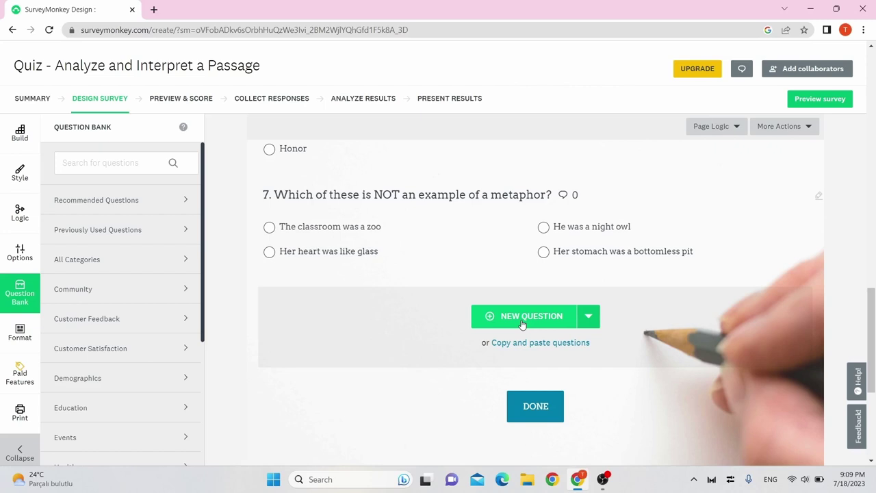
click(522, 318)
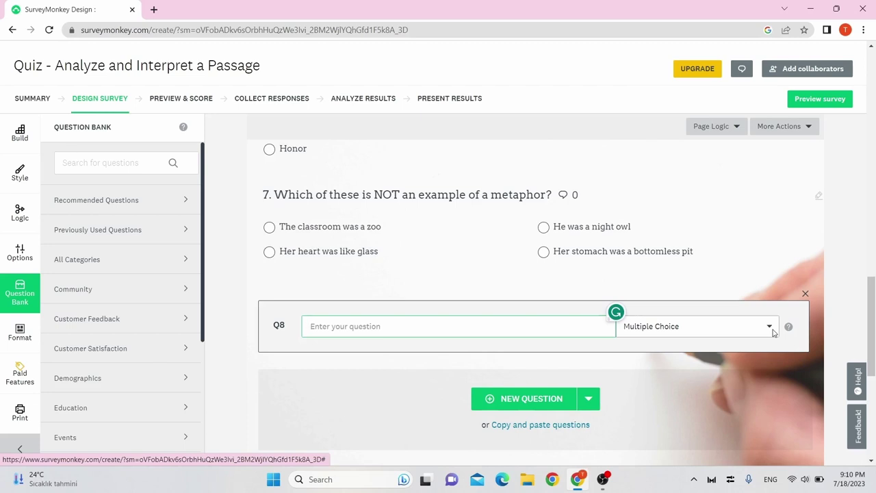
click(11, 135)
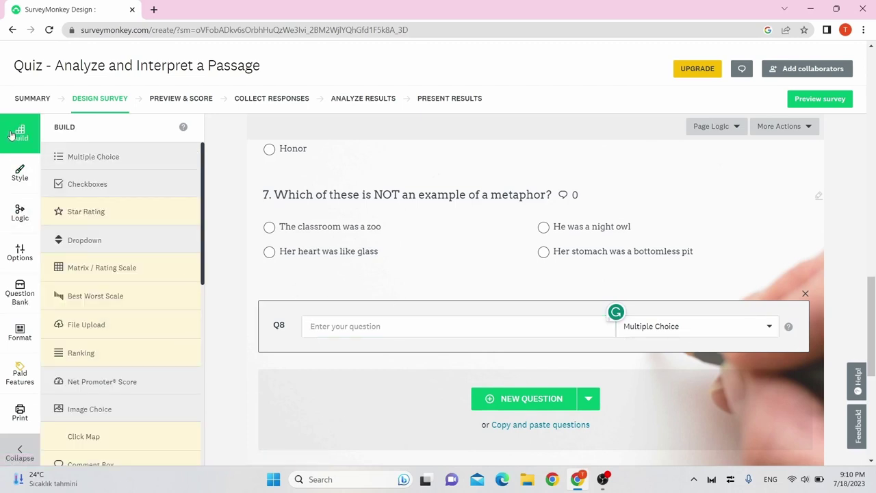
mouse_move(72, 158)
drag(101, 162, 407, 336)
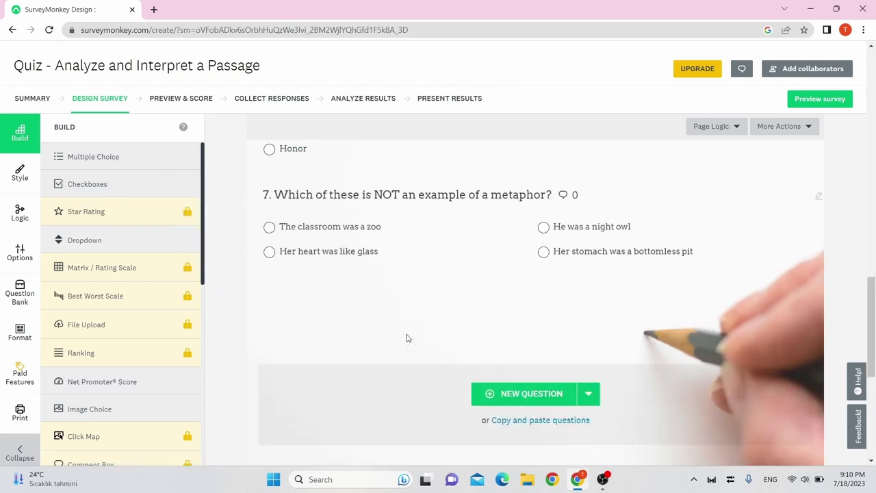
- Add a Single Textbox question after question 7 with the text "Write down your name and surname"
scroll(165, 283, down, 2)
scroll(165, 283, down, 3)
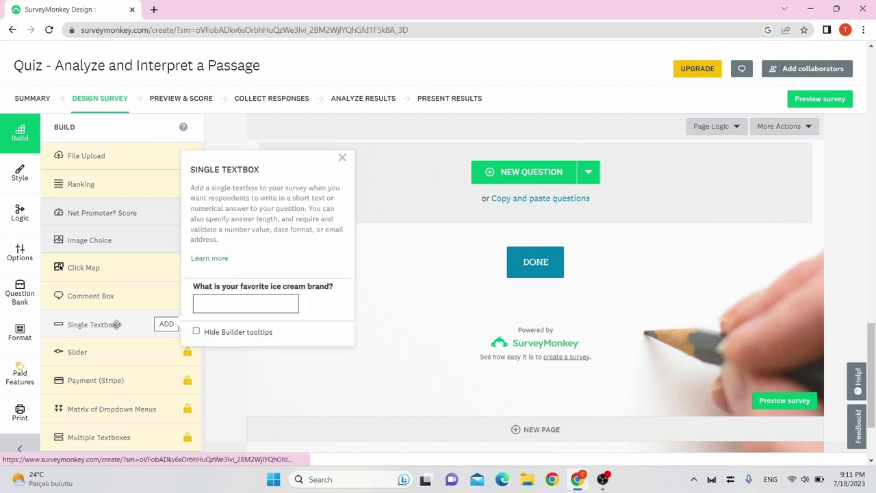
drag(115, 324, 451, 230)
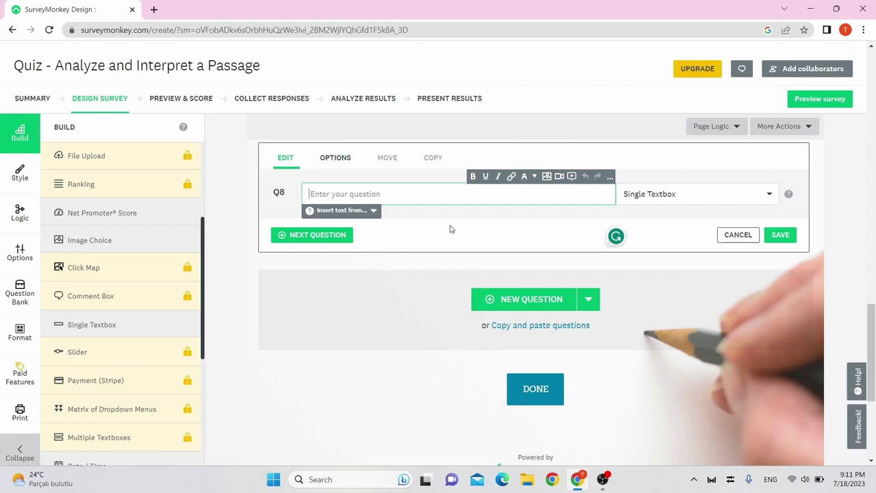
text(Write down your name and surname)
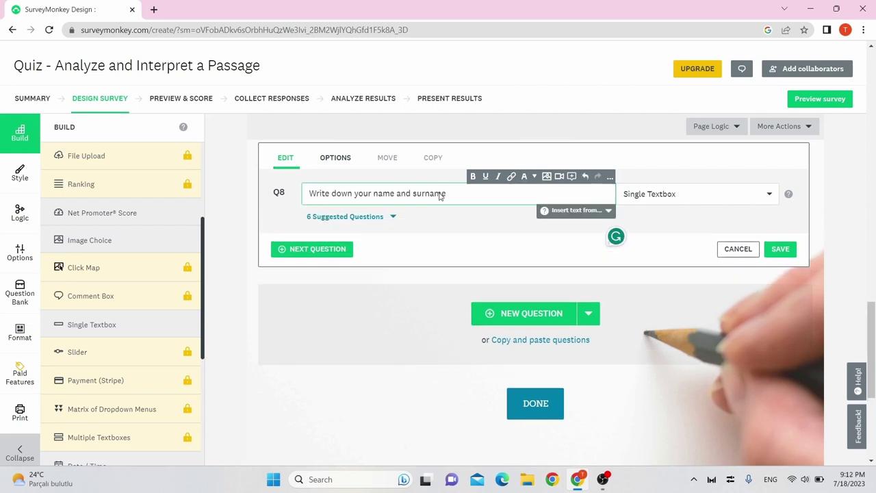
- Require an answer to the name and surname question, save it, and move it ahead of all other questions
click(335, 157)
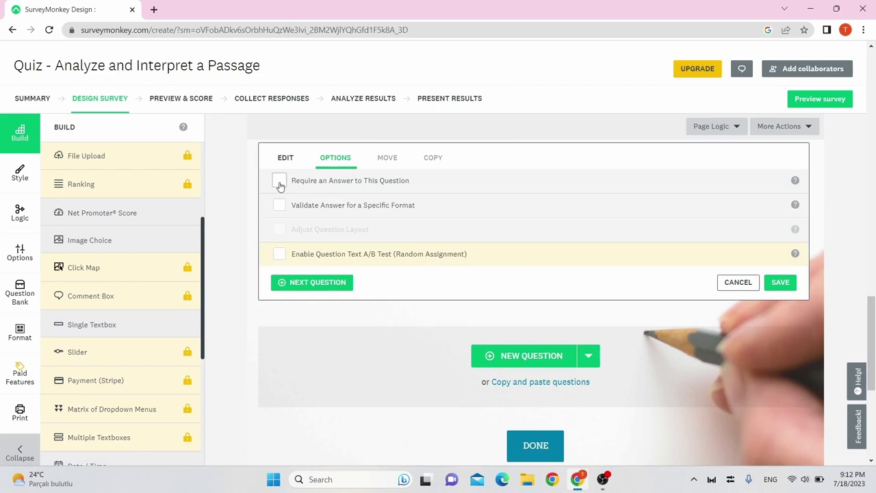
click(279, 182)
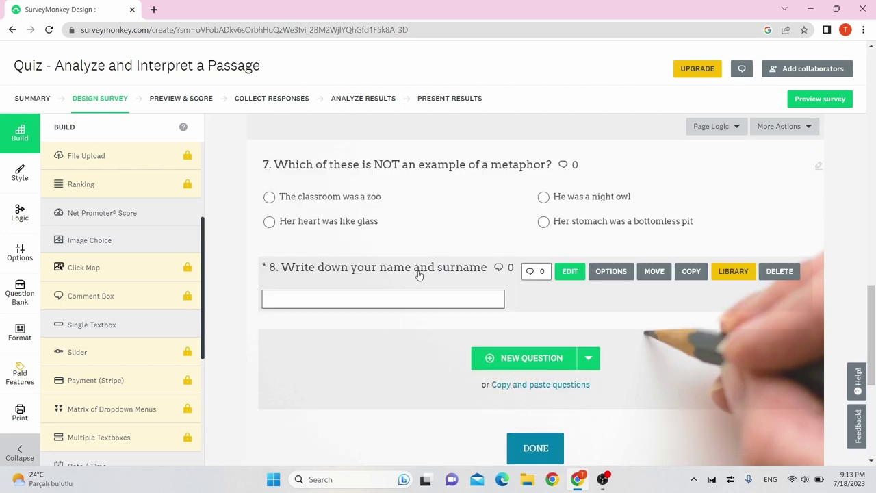
drag(419, 274, 411, 96)
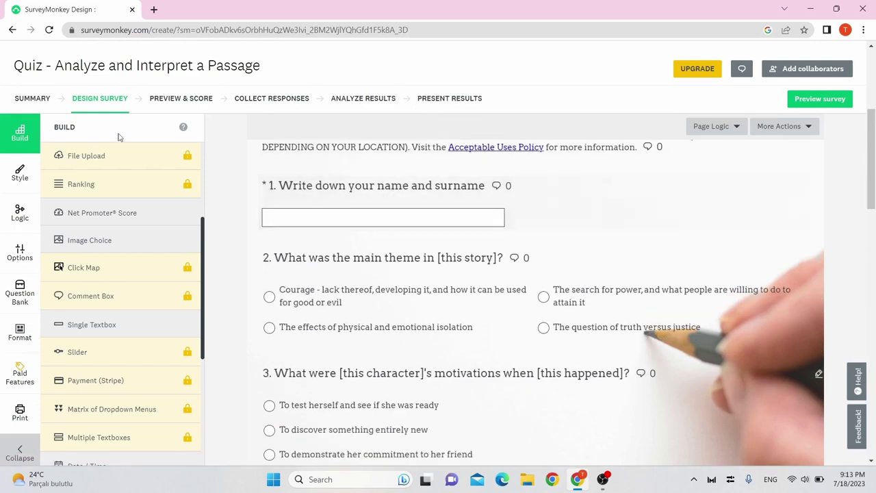
- Apply the standard Full Color theme to the survey
click(19, 177)
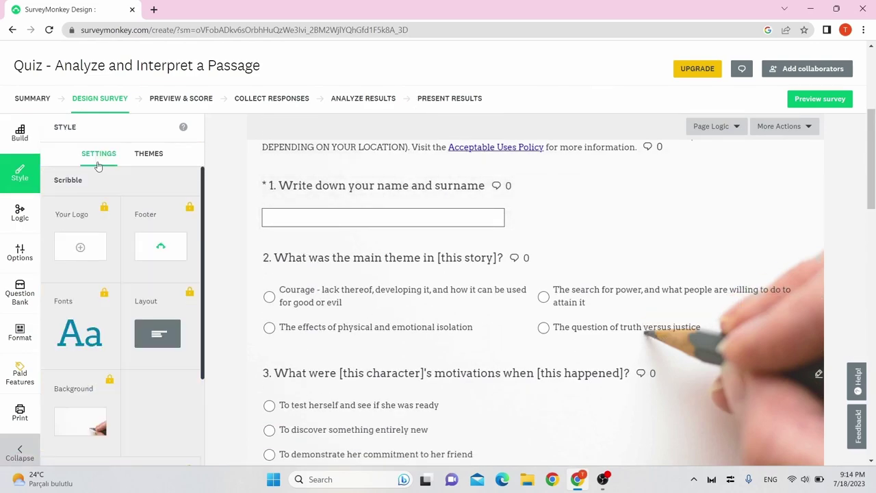
click(149, 156)
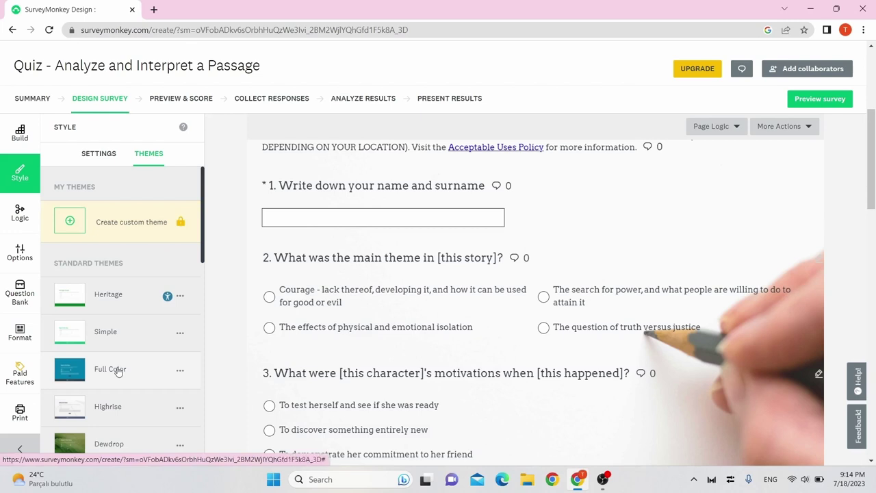
click(184, 380)
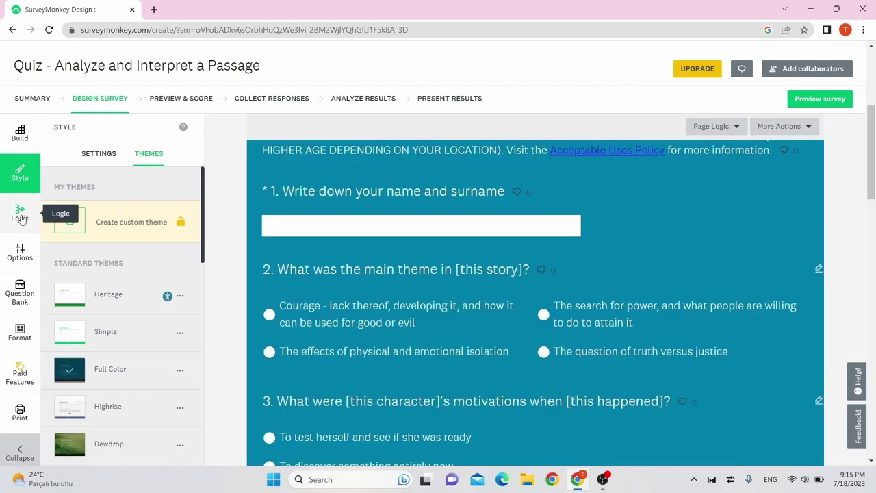
- Look through the survey's display options and the Education questions in the question bank, without adding any
click(22, 253)
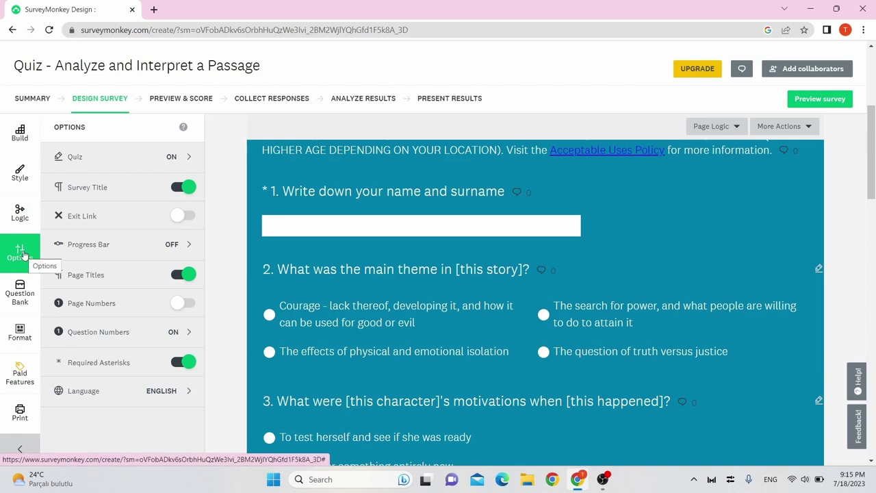
click(23, 298)
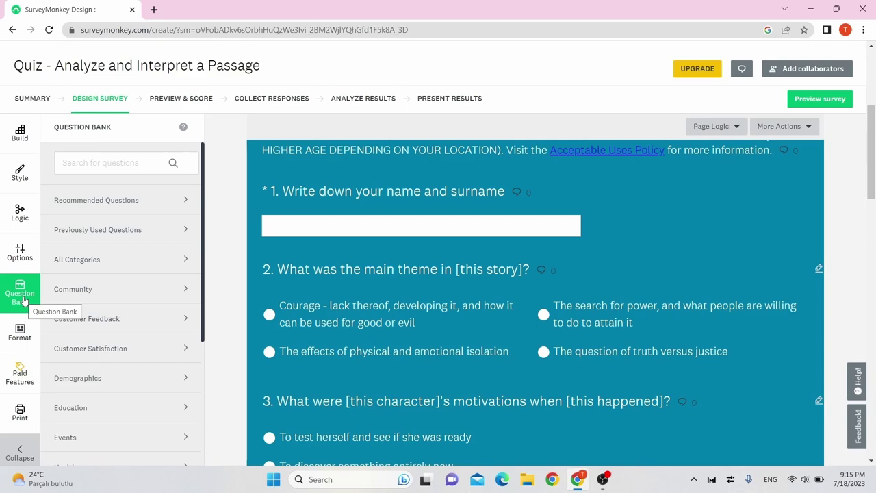
click(100, 409)
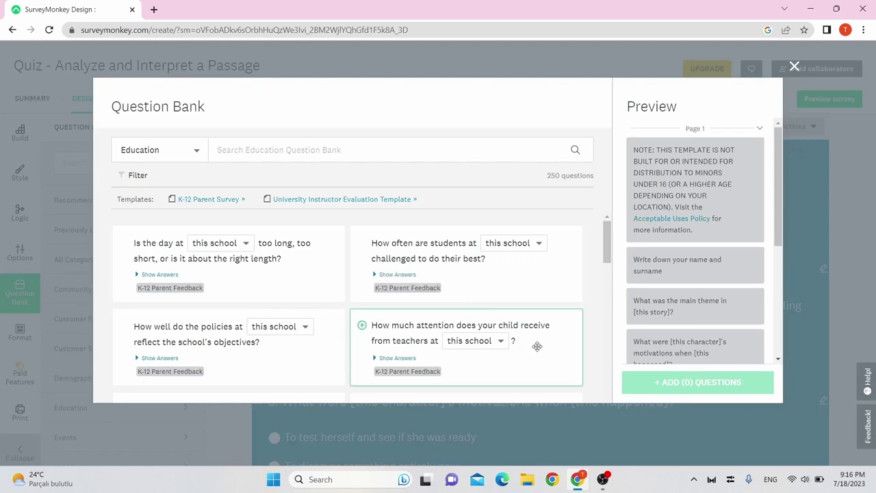
scroll(537, 346, down, 6)
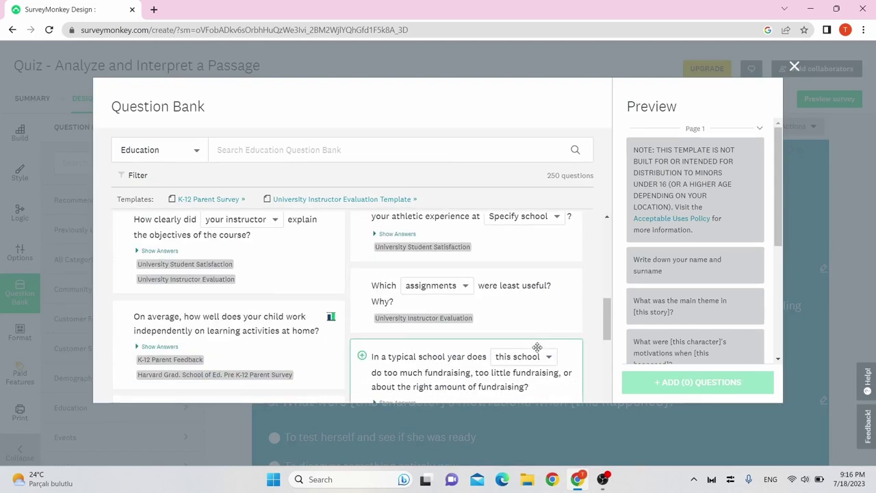
click(794, 67)
- Examine the available survey formats and look over the questions in the restyled quiz
click(17, 334)
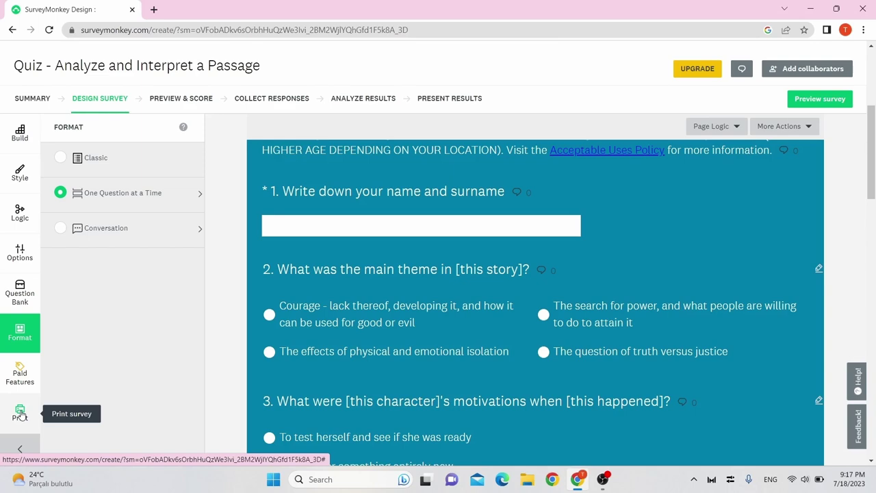
scroll(664, 368, up, 1)
scroll(664, 367, down, 6)
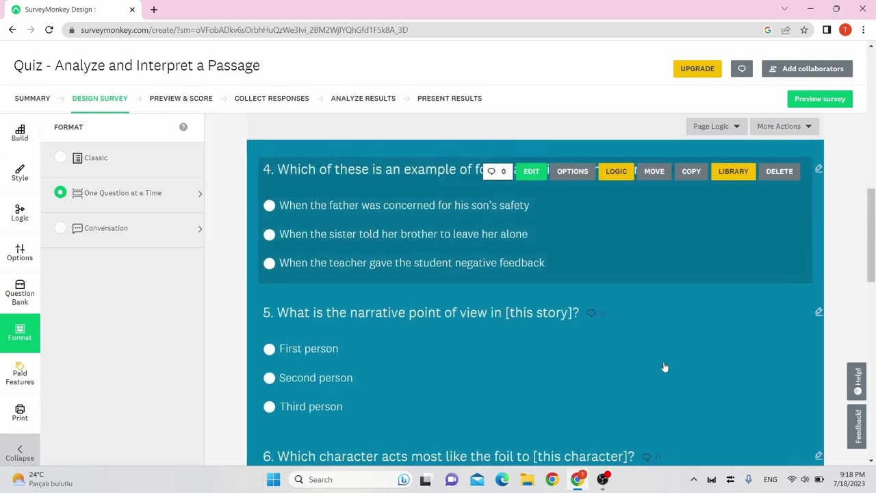
- Save the quiz's navigation button labels as Done, Prev and Next, and preview the finished quiz
scroll(665, 368, down, 10)
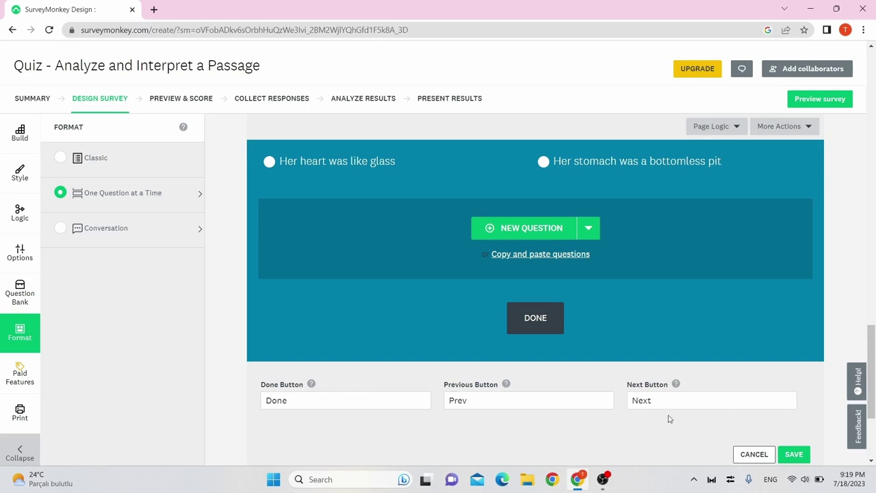
click(795, 454)
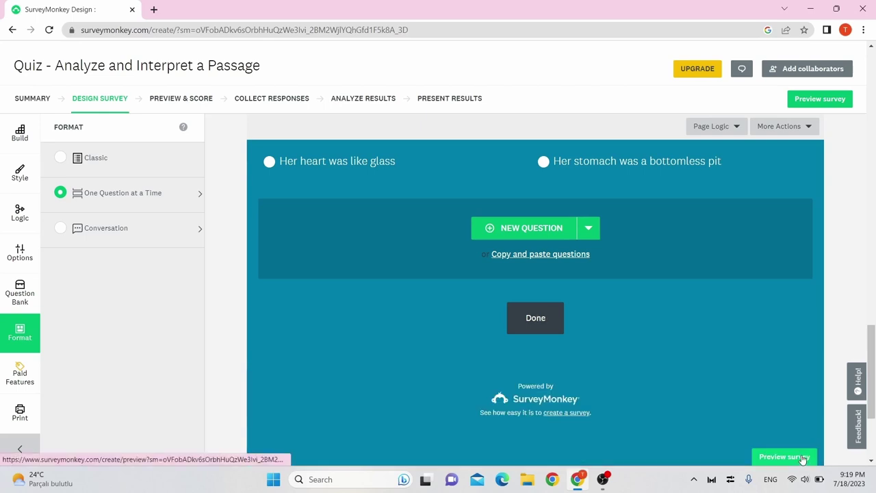
scroll(803, 459, down, 2)
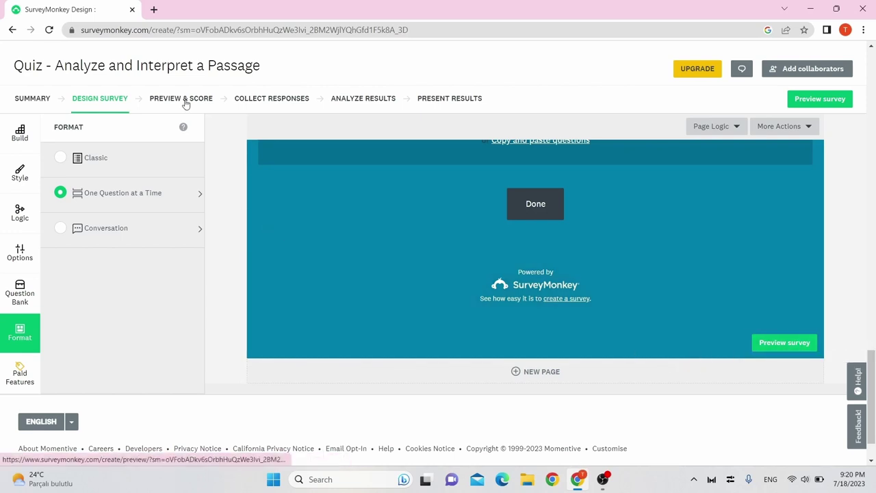
click(184, 99)
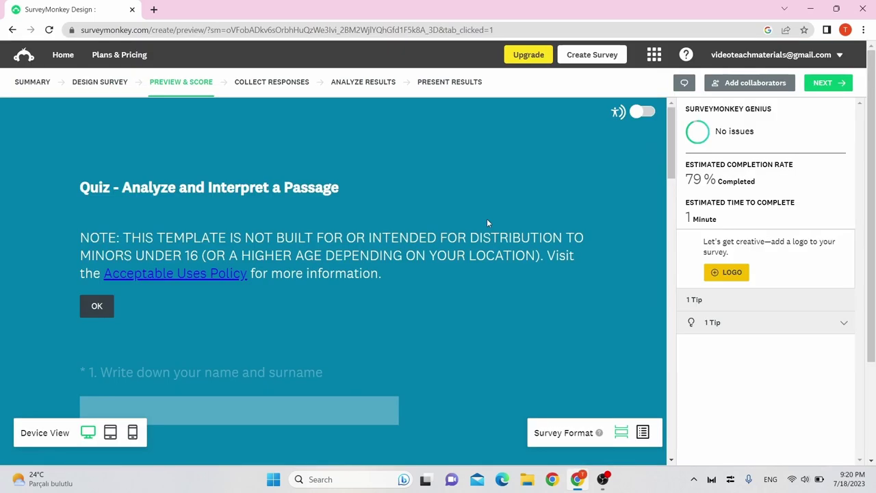
- Proceed to collecting responses with your own distribution, create a shareable survey link for the quiz, and copy its URL
click(835, 83)
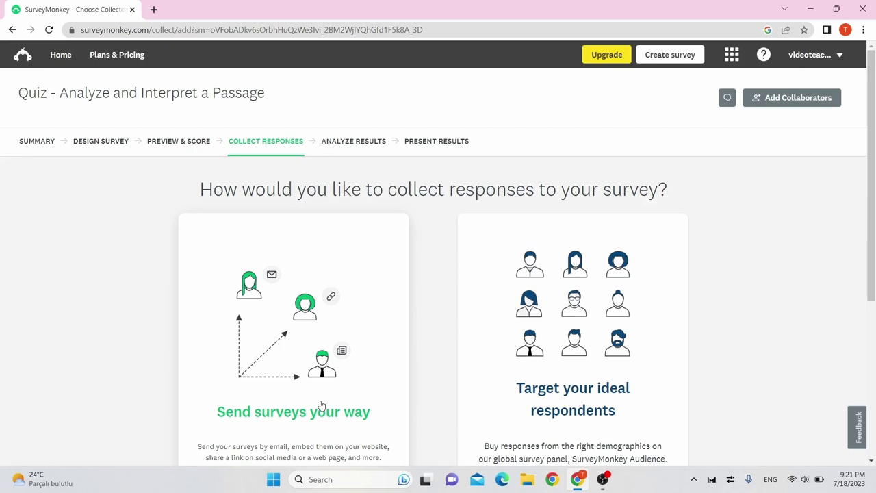
click(321, 406)
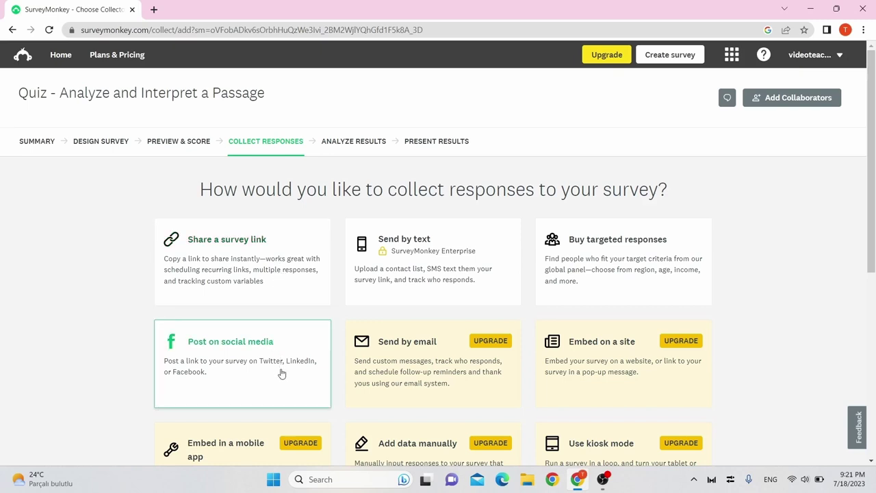
click(247, 245)
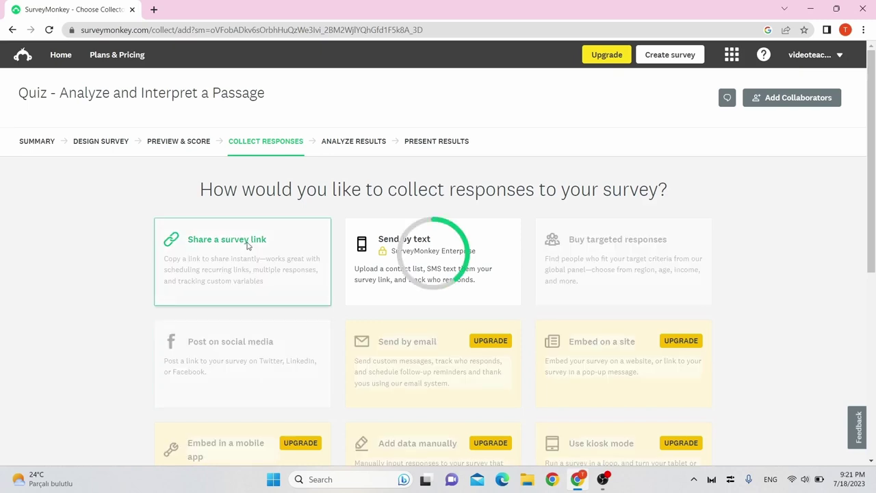
click(659, 266)
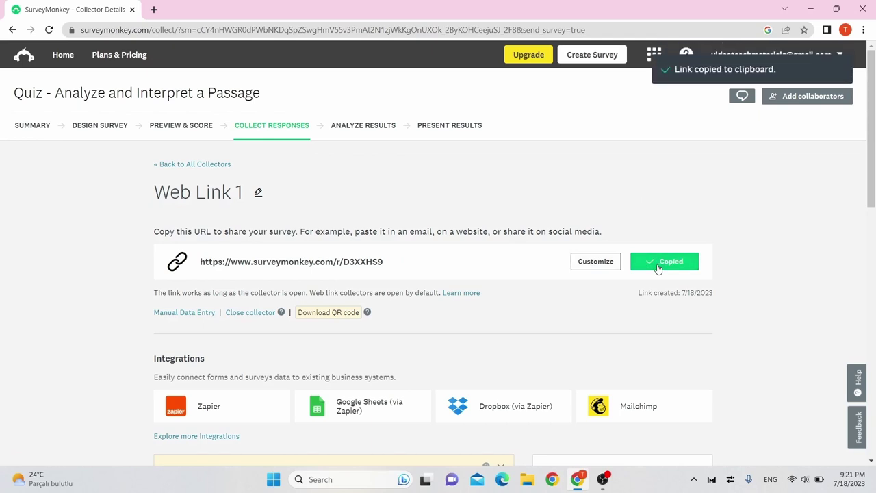
- Open the results analysis for the quiz
click(363, 130)
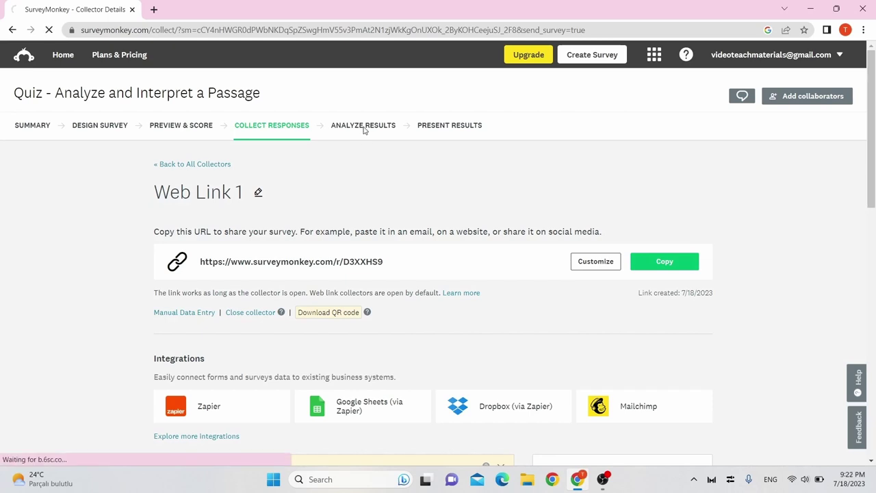